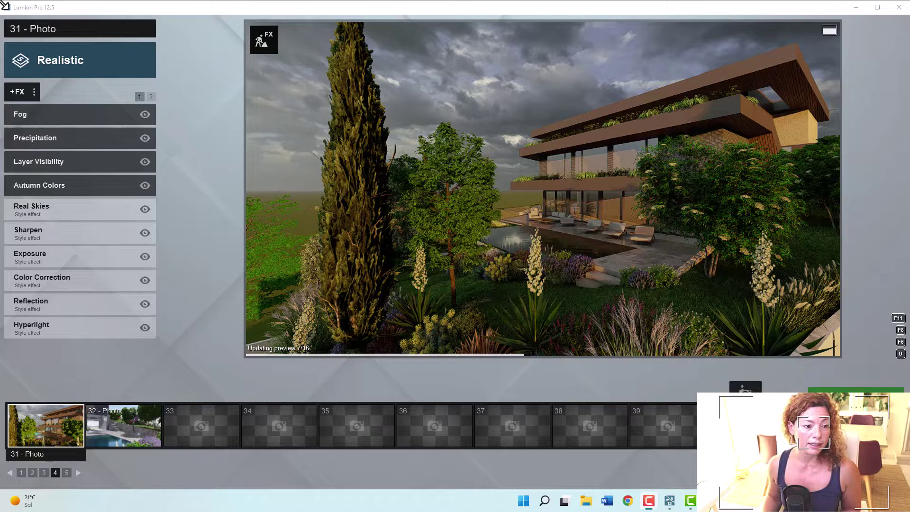
Add the Autumn Colors effect from the Sky and Weather category to photo 31.
click(19, 91)
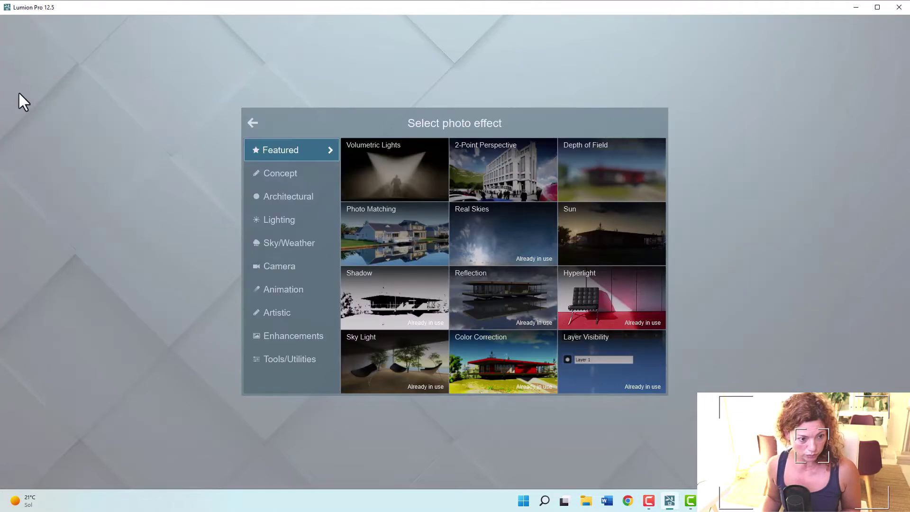
click(286, 354)
click(283, 340)
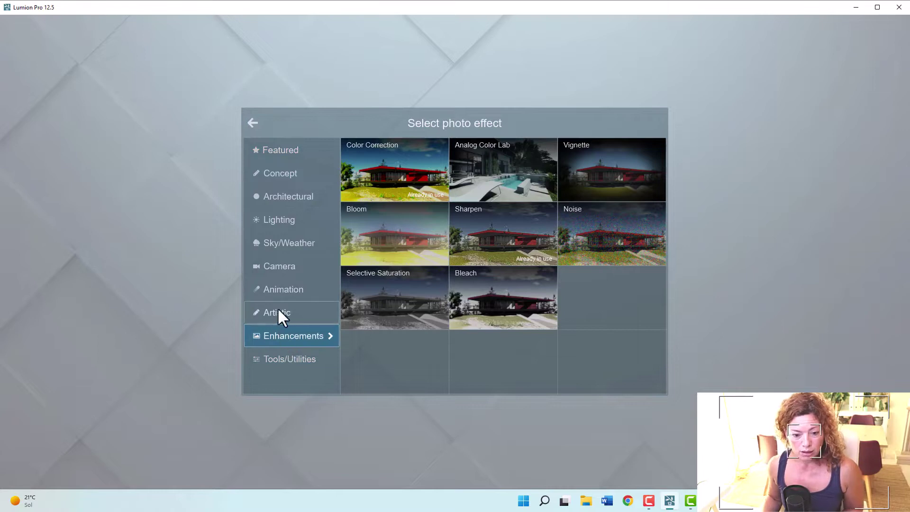
click(289, 240)
click(285, 217)
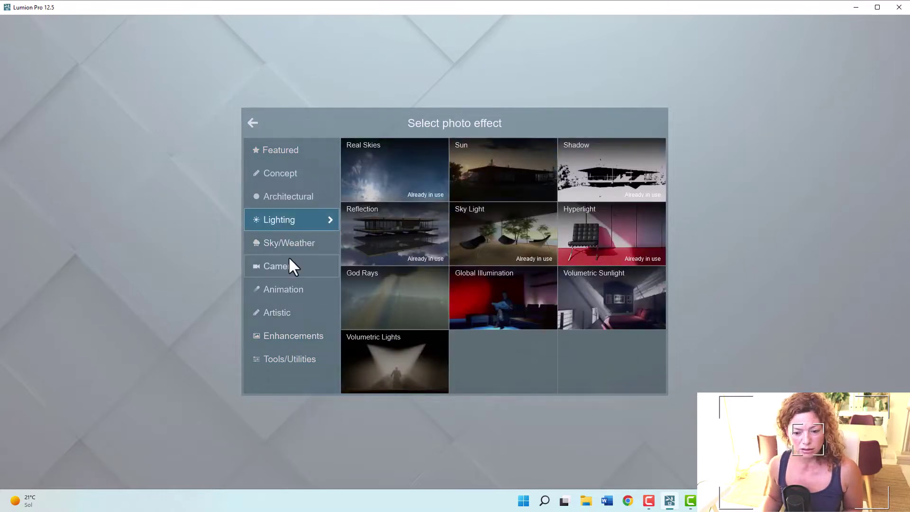
click(287, 240)
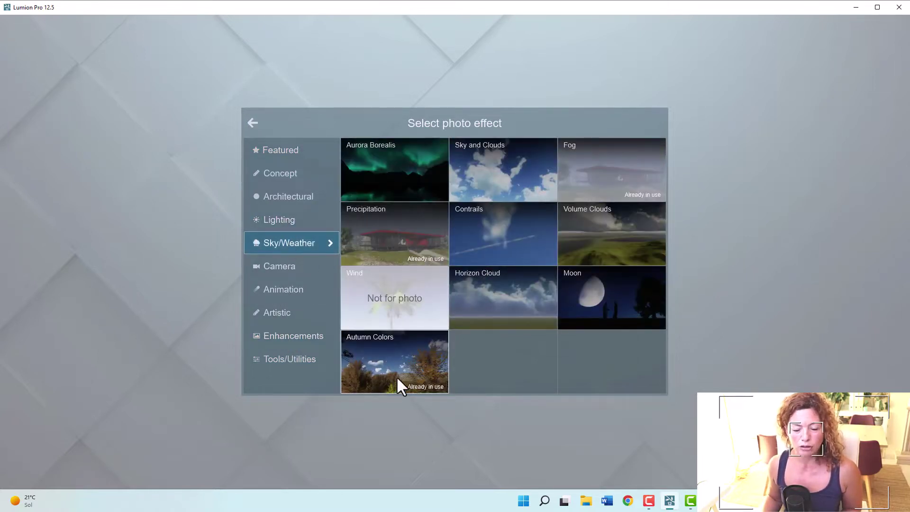
click(183, 233)
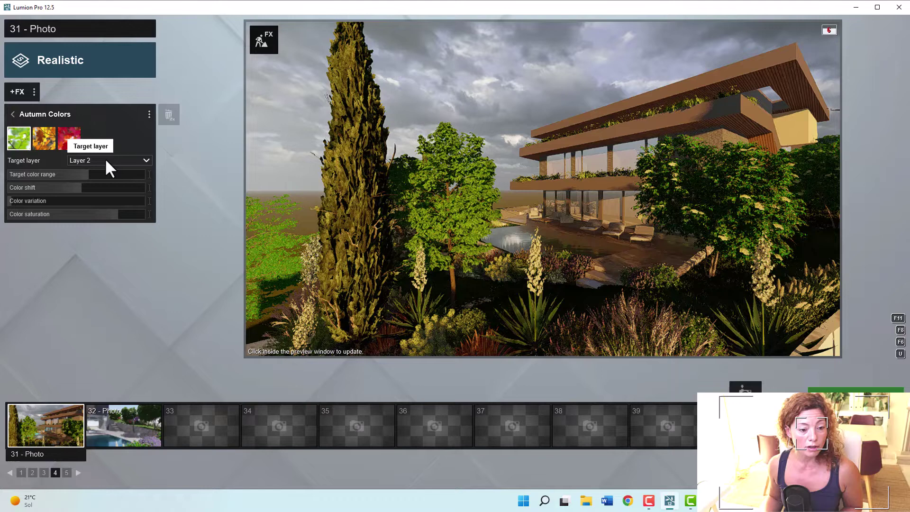
Point Autumn Colors at all layers, try the Red preset, then settle on Green.
click(147, 160)
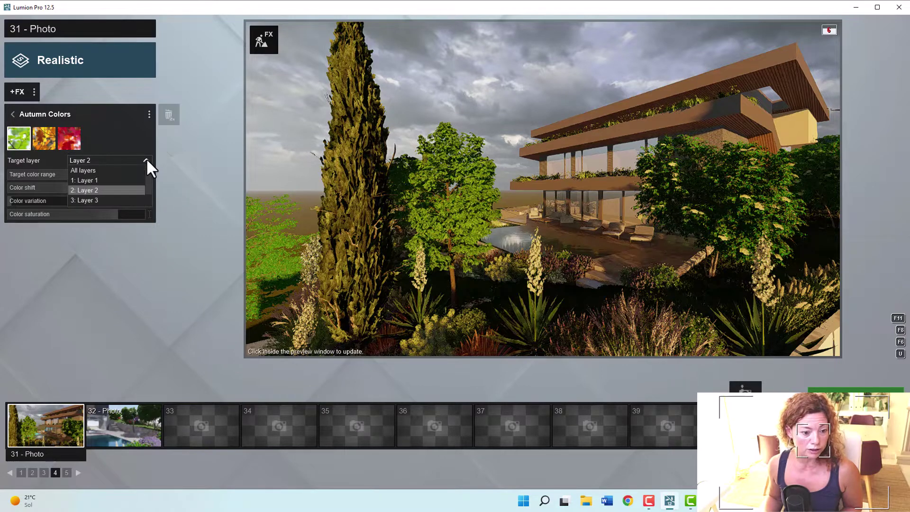
click(116, 169)
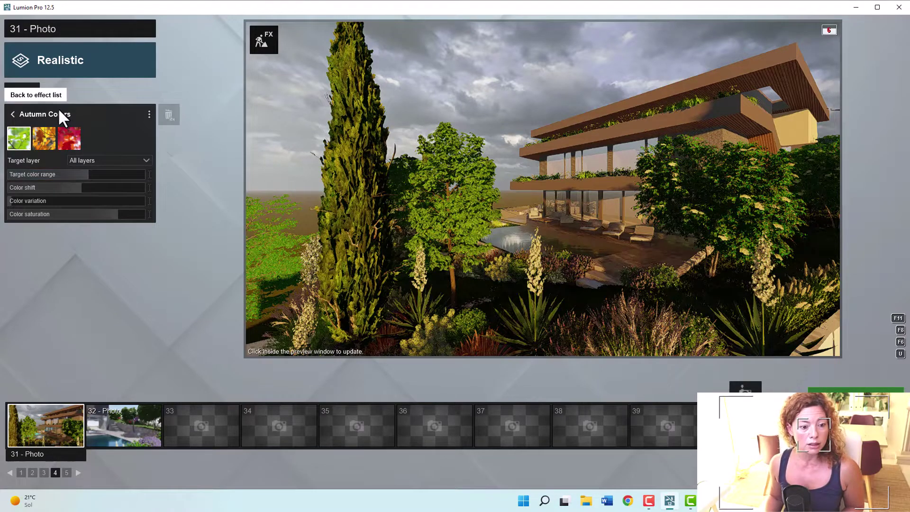
click(65, 145)
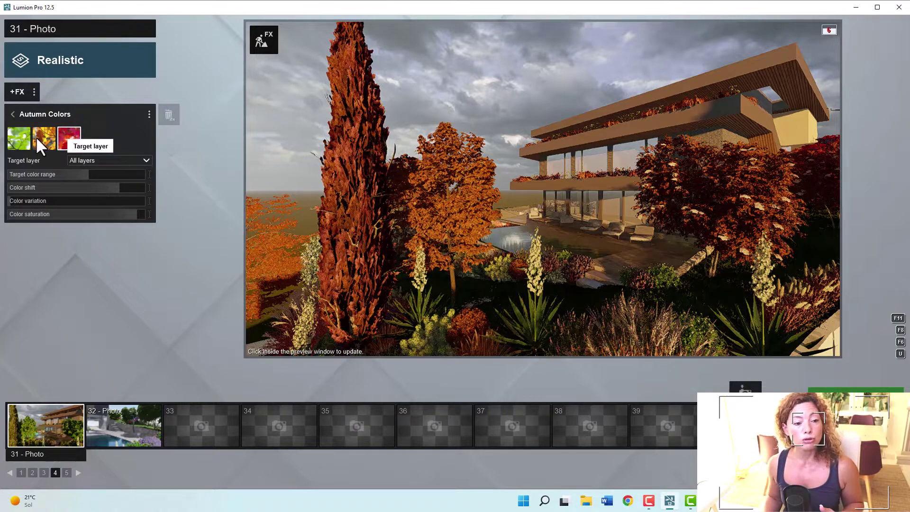
click(24, 139)
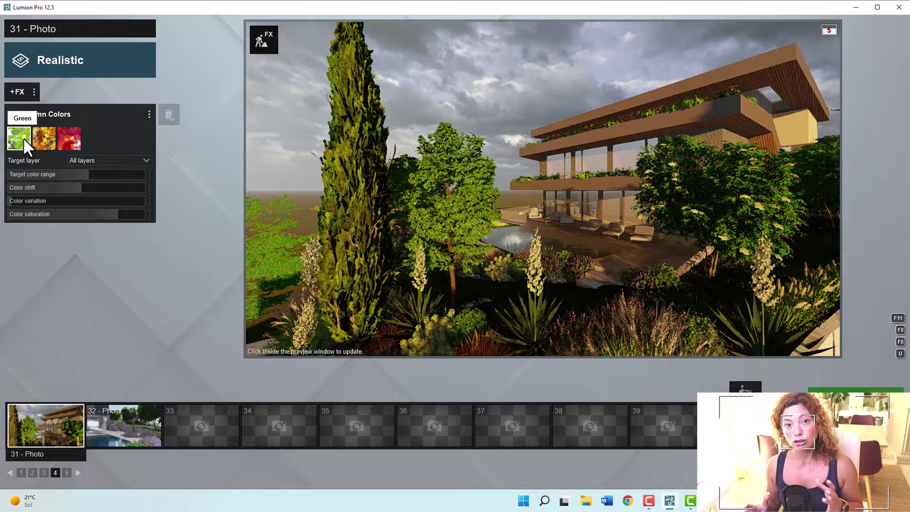
click(83, 160)
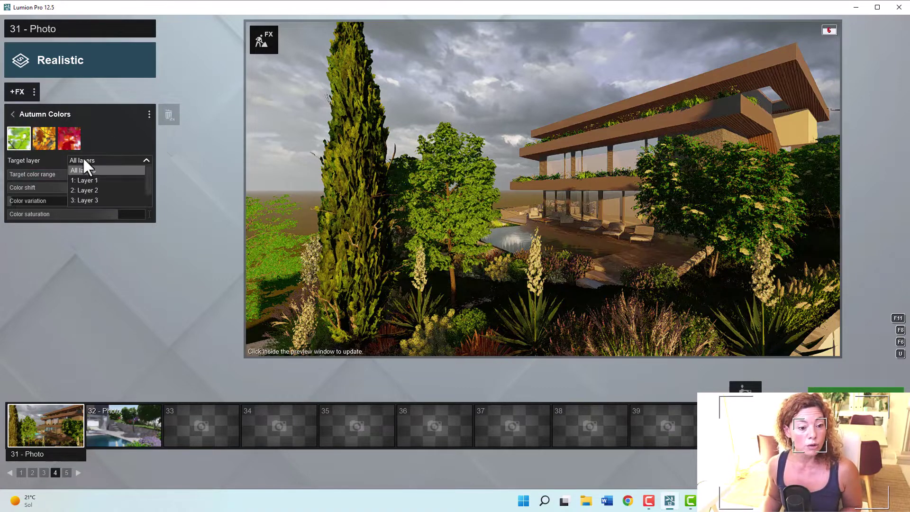
Limit Autumn Colors to Layer 2, try Ochre, then apply Red and refresh the preview.
click(86, 190)
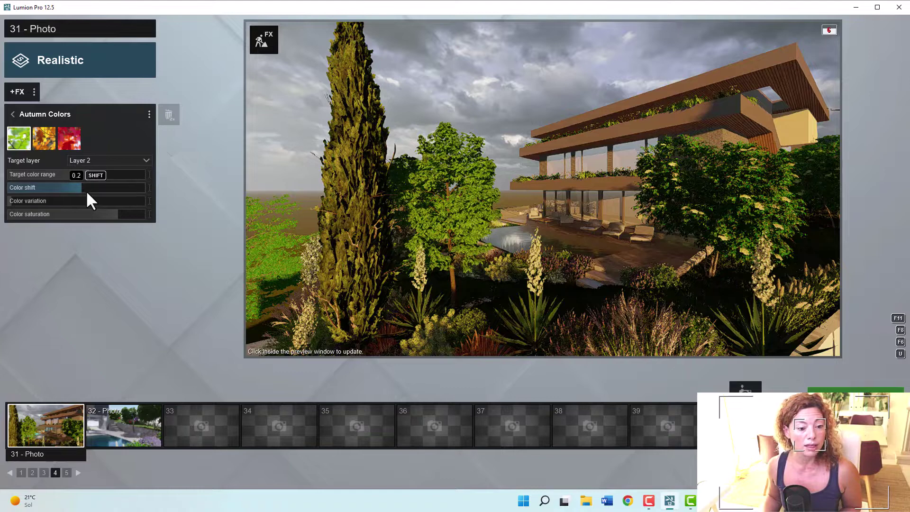
click(42, 135)
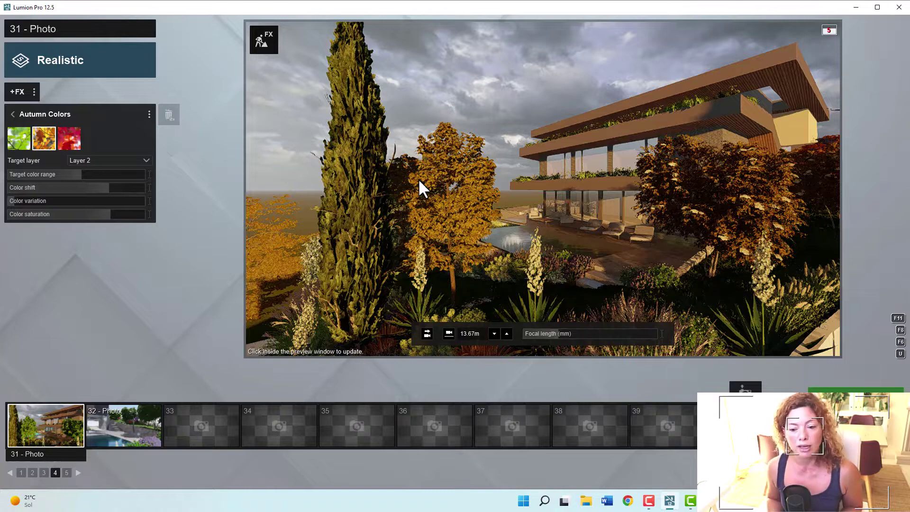
click(64, 144)
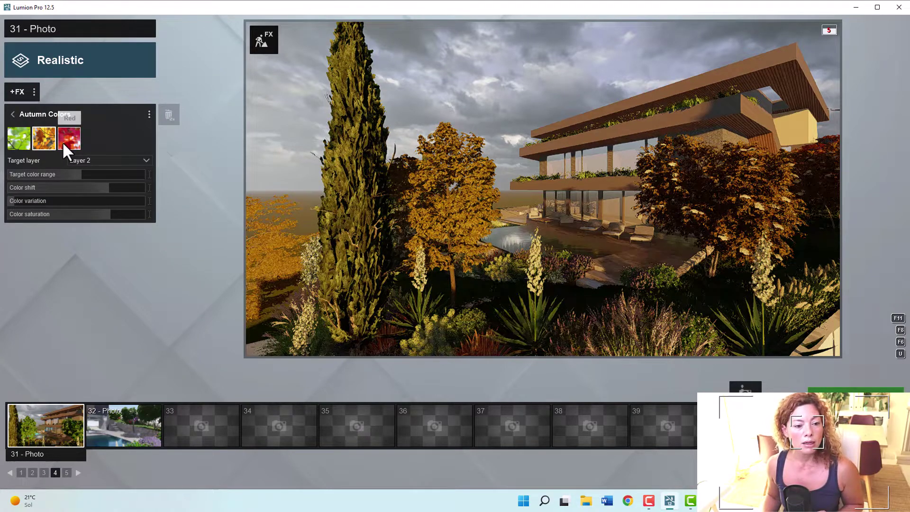
click(521, 205)
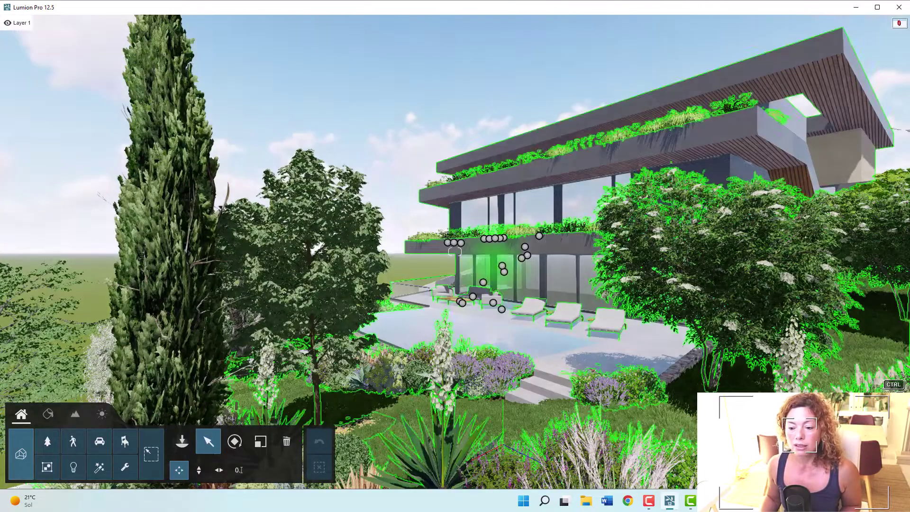
In Build mode, fly to the first-floor planter and select one Button Fern 002.
key(w)
right_drag(492, 201, 566, 254)
key(w)
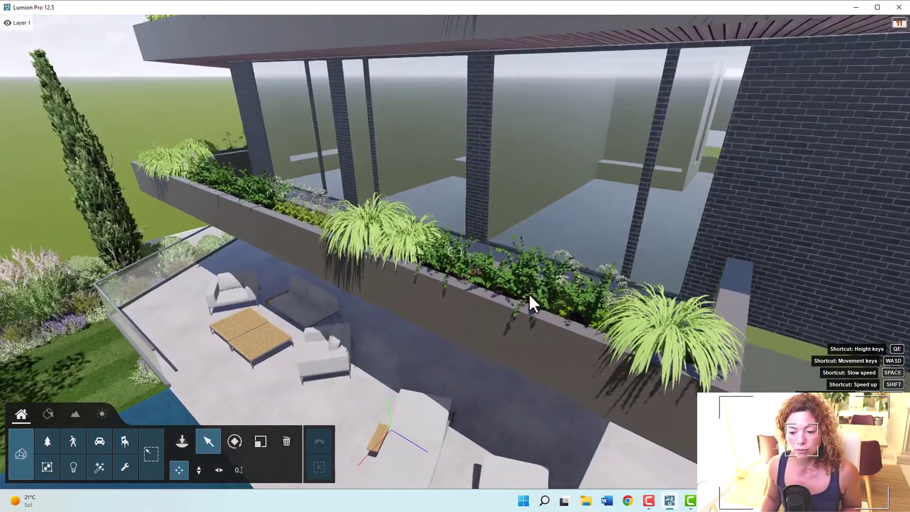
key(ctrl)
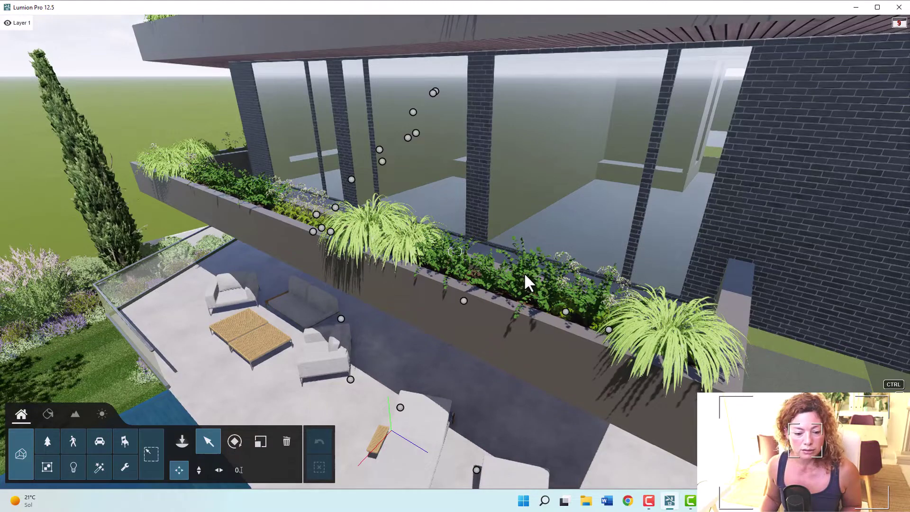
click(74, 467)
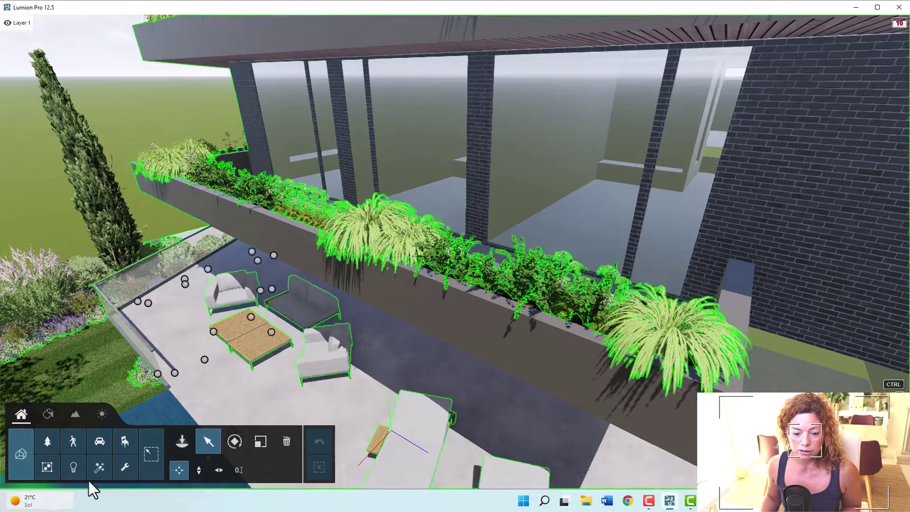
click(151, 455)
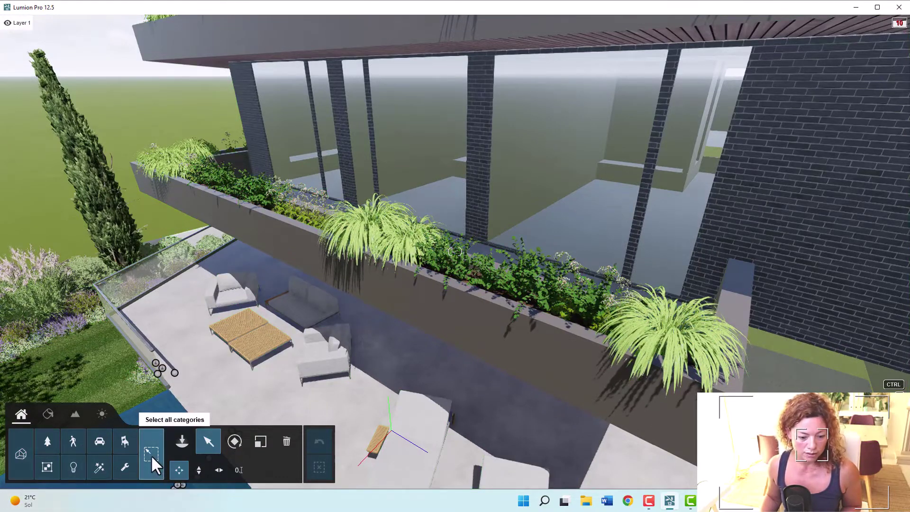
ctrl+click(524, 275)
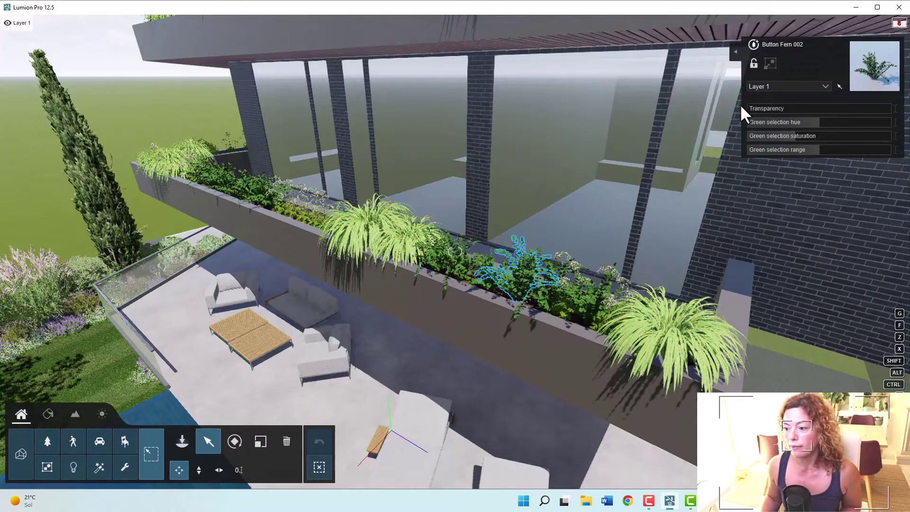
Select all 49 matching Button Fern 002 plants and move them to Layer 2.
click(735, 51)
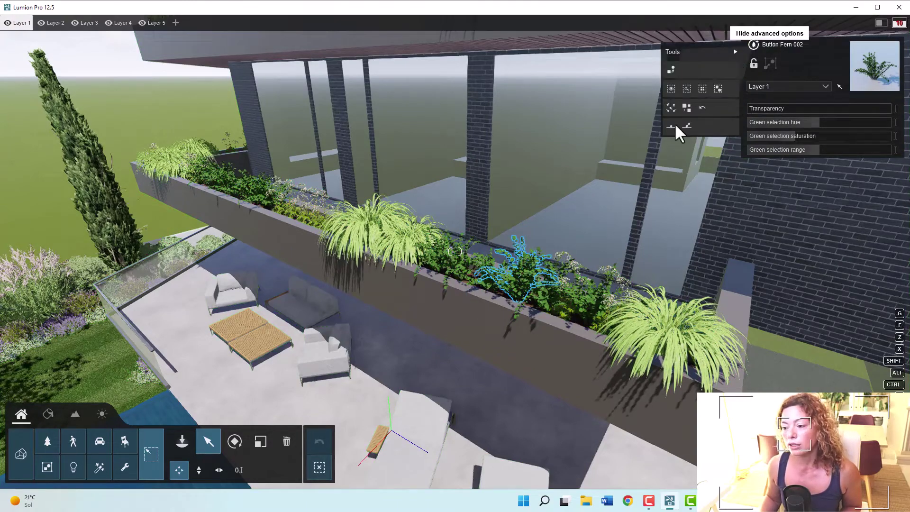
click(703, 89)
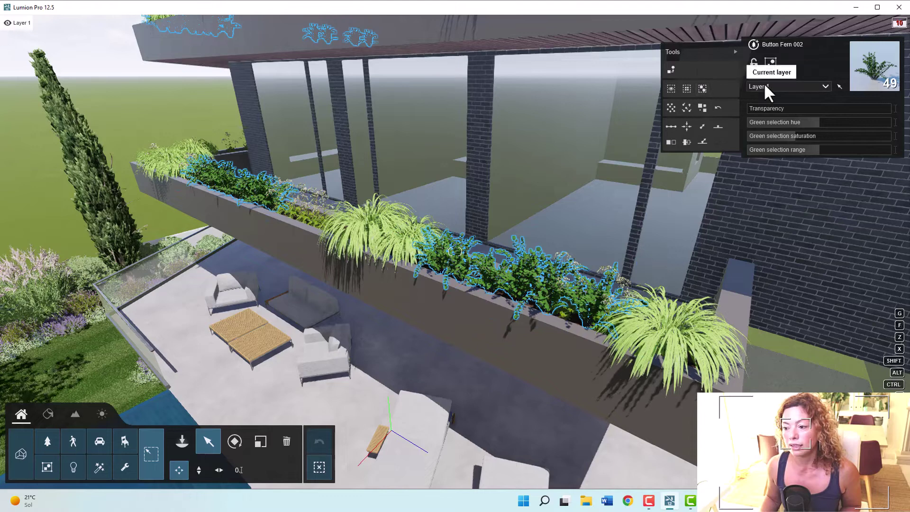
click(764, 85)
click(775, 104)
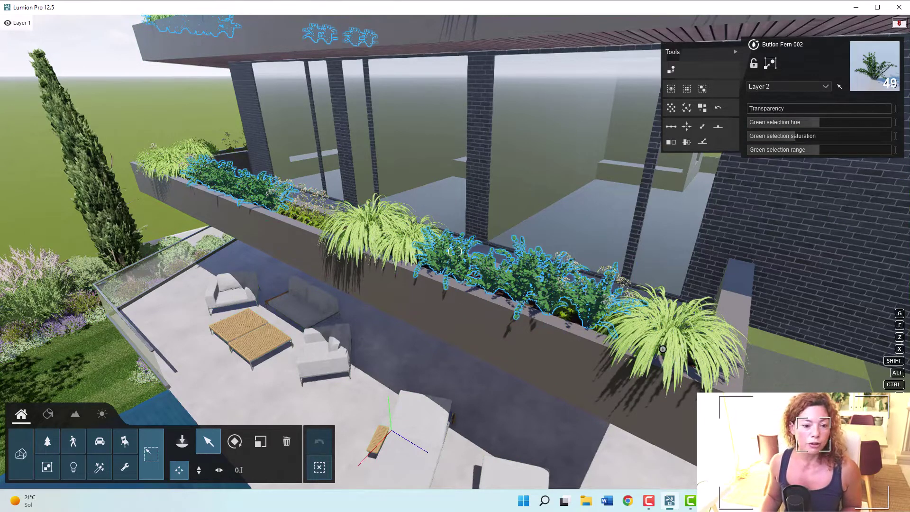
Return to photo 31, restore its saved camera view, and go back to its effect list.
click(895, 421)
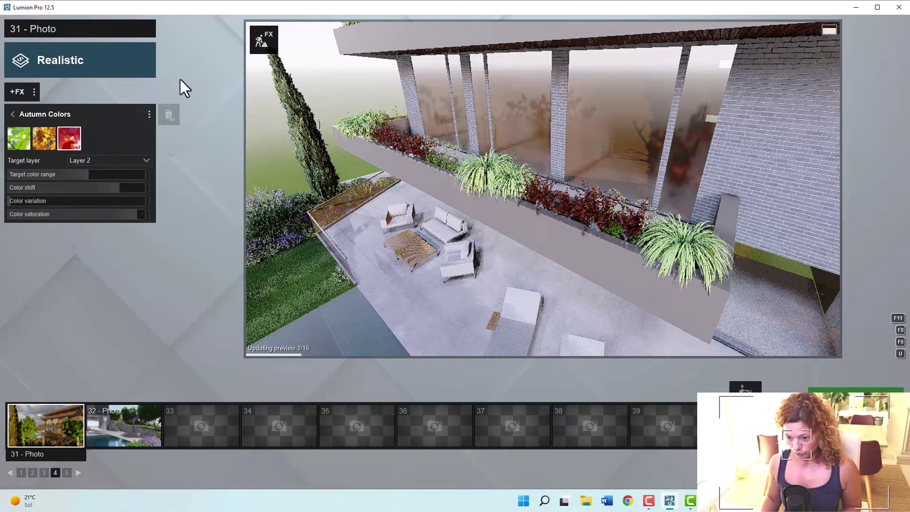
click(546, 146)
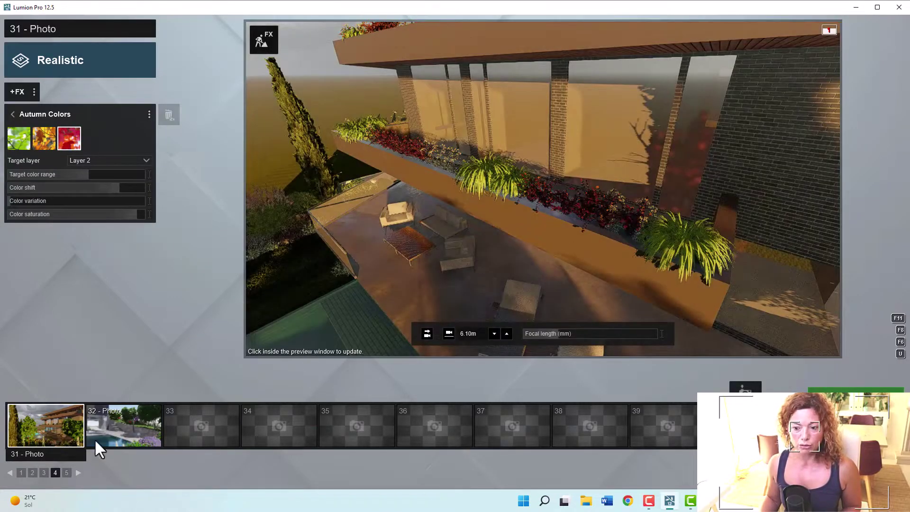
click(53, 437)
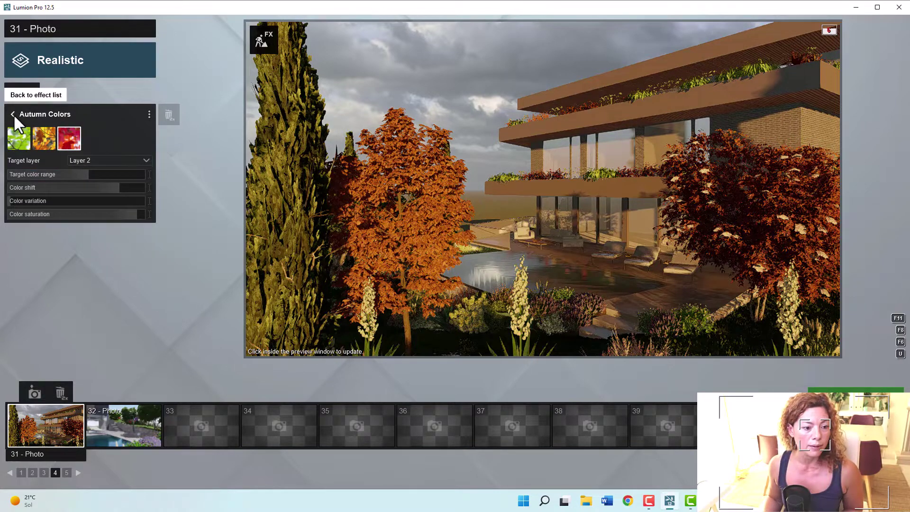
click(13, 114)
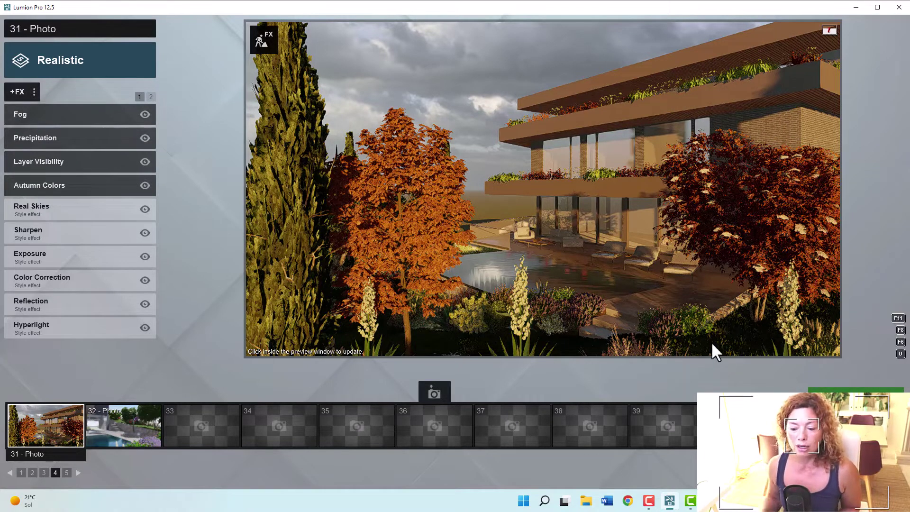
mouse_move(662, 334)
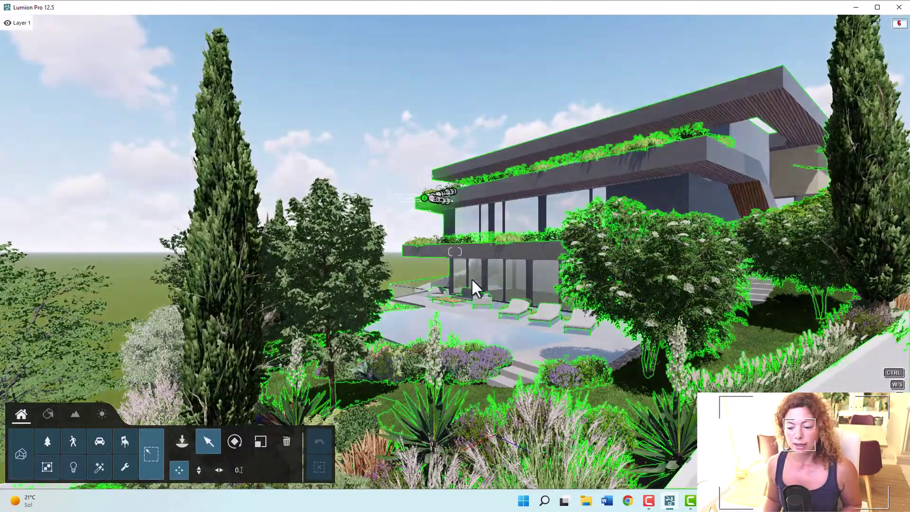
right_drag(471, 278, 441, 322)
key(w)
key(w)
right_drag(456, 252, 556, 294)
key(w)
key(w)
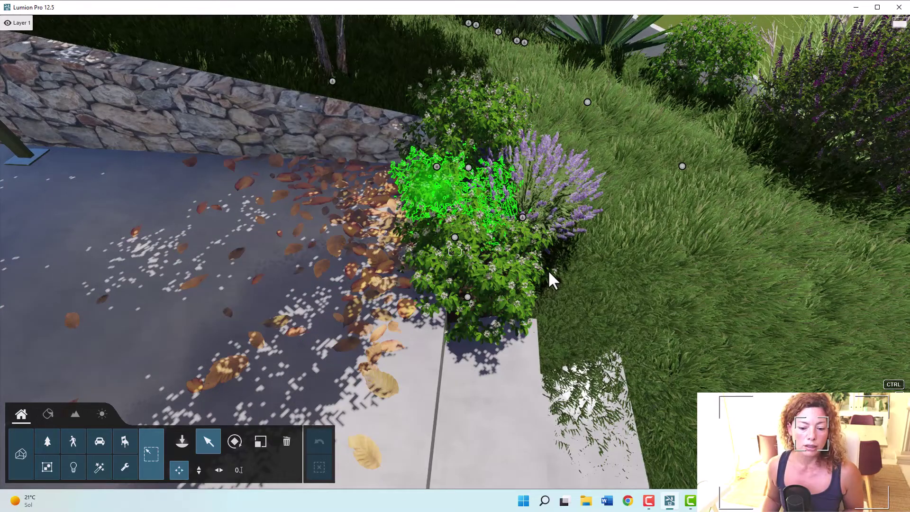
mouse_move(548, 269)
right_down()
mouse_move(426, 270)
mouse_move(532, 272)
right_up()
key(ctrl)
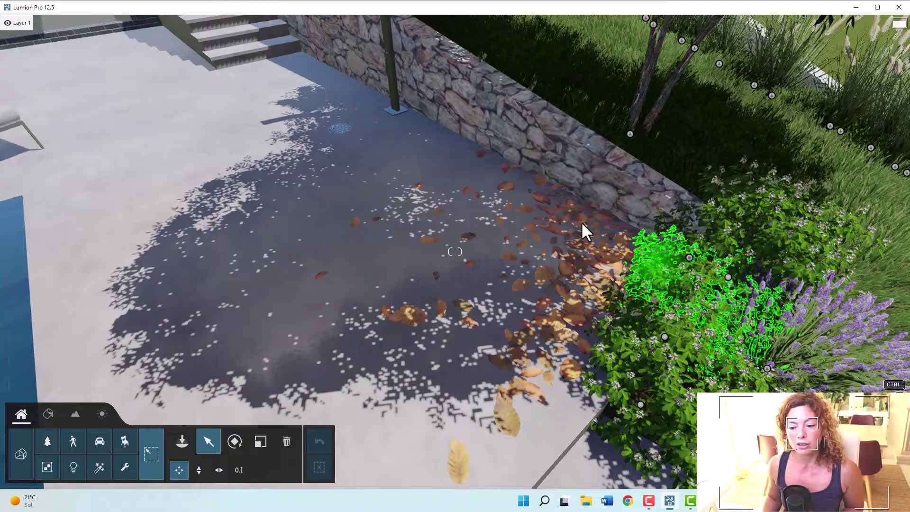
ctrl+click(556, 217)
right_drag(556, 217, 662, 189)
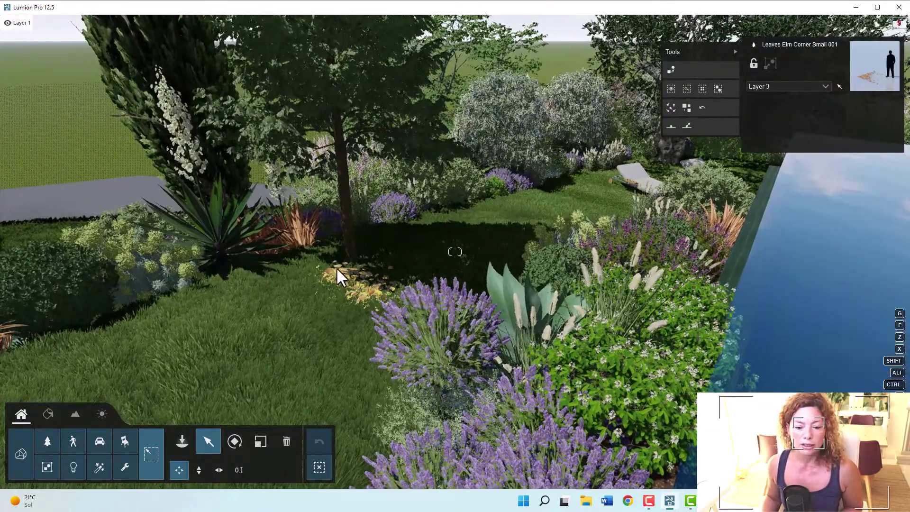
right_drag(337, 268, 425, 287)
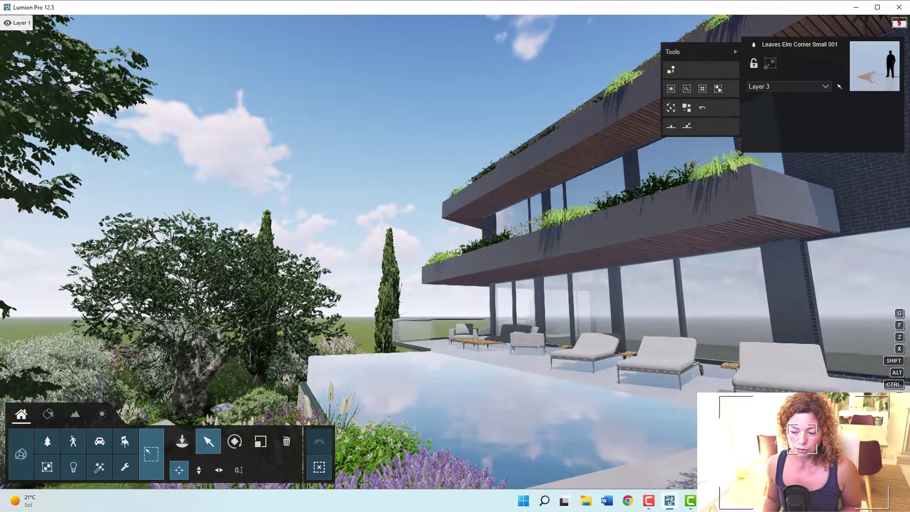
click(896, 446)
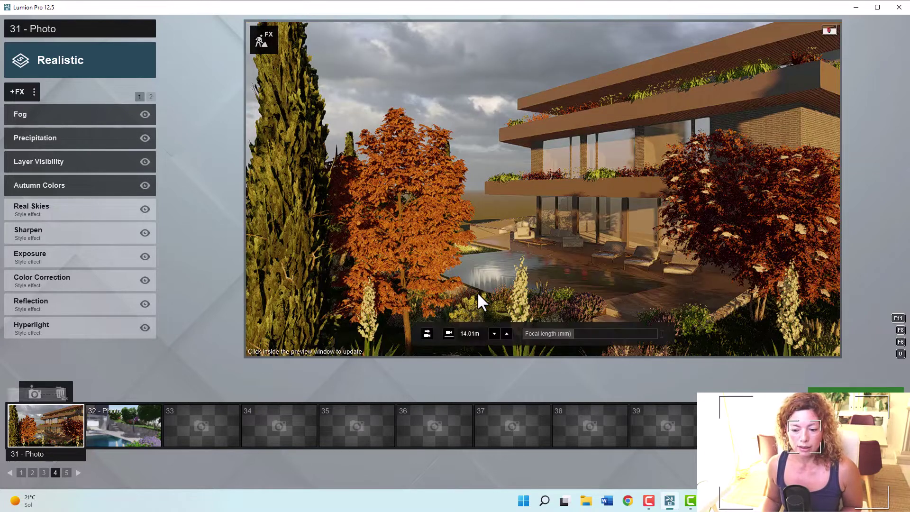
Switch to photo 32 and frame the leaf-strewn paving beside the stone wall and stairs.
click(126, 430)
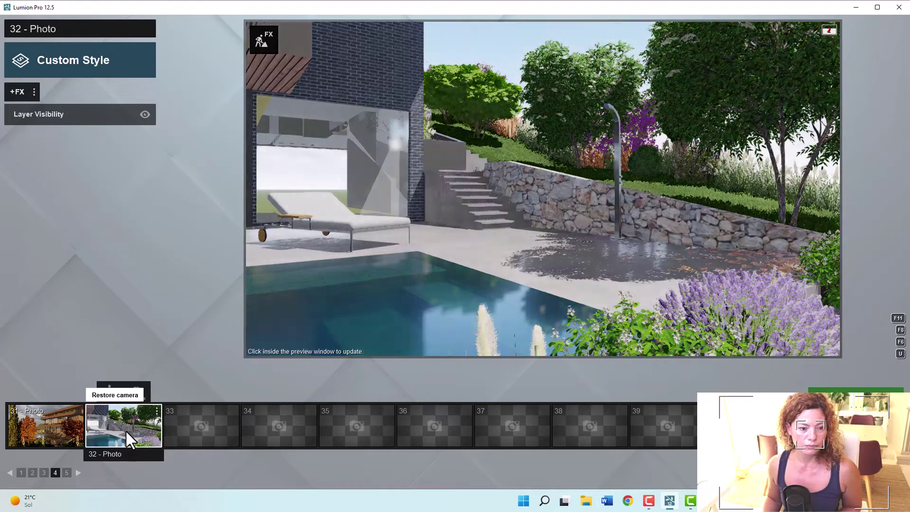
right_drag(621, 245, 550, 277)
key(w)
right_drag(662, 333, 539, 261)
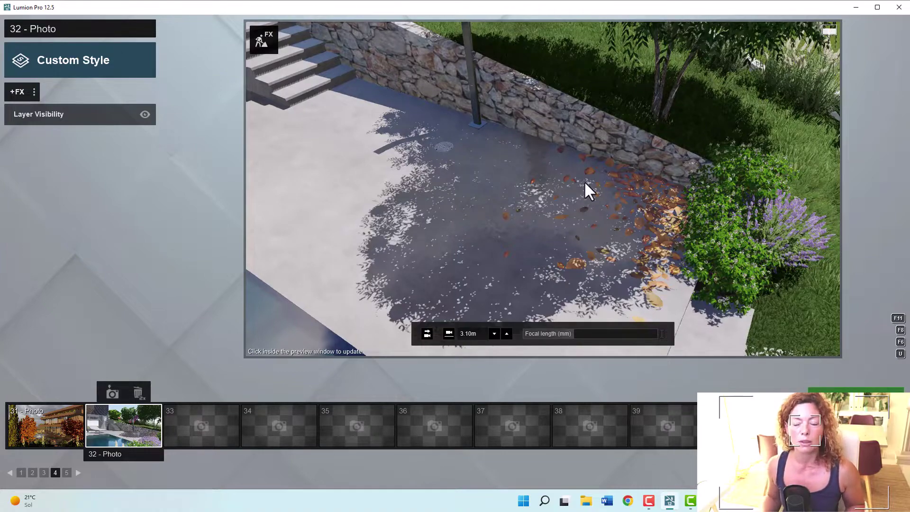
right_drag(584, 181, 584, 181)
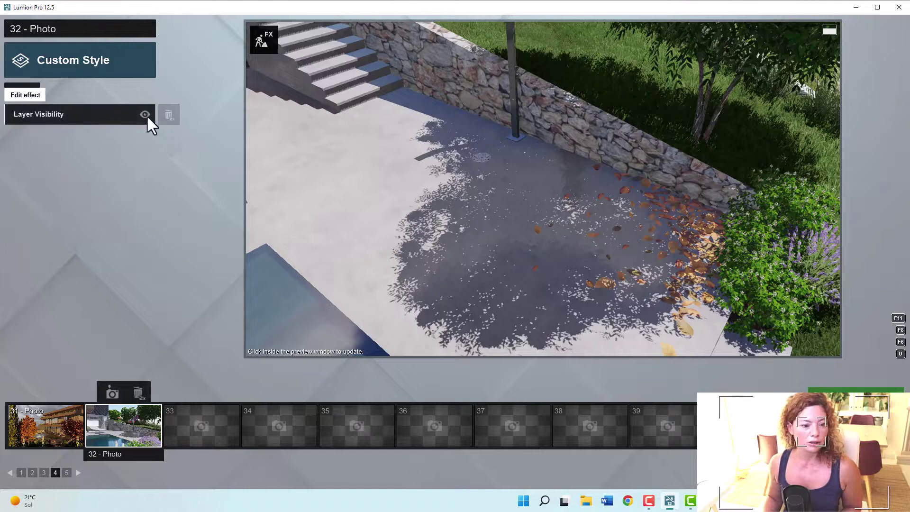
Browse the effect list without adding anything, then toggle Layer 3's leaves off and back on.
click(17, 91)
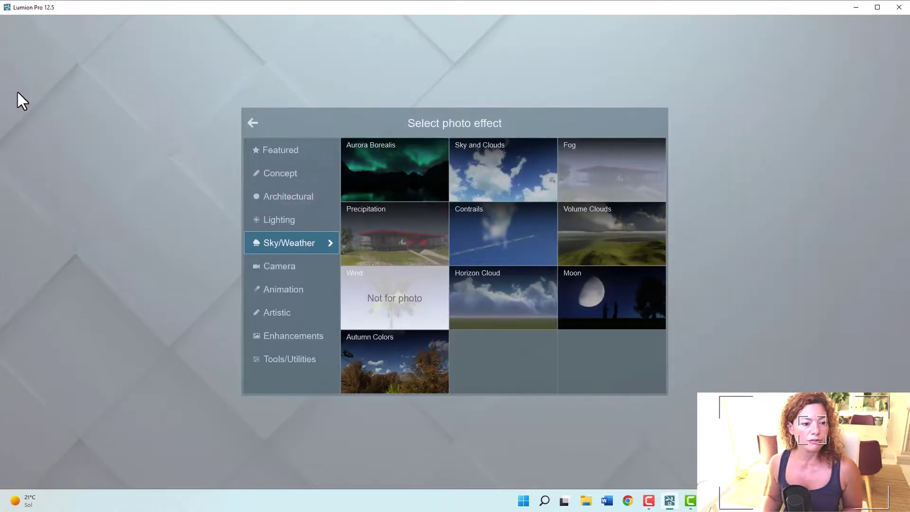
click(285, 166)
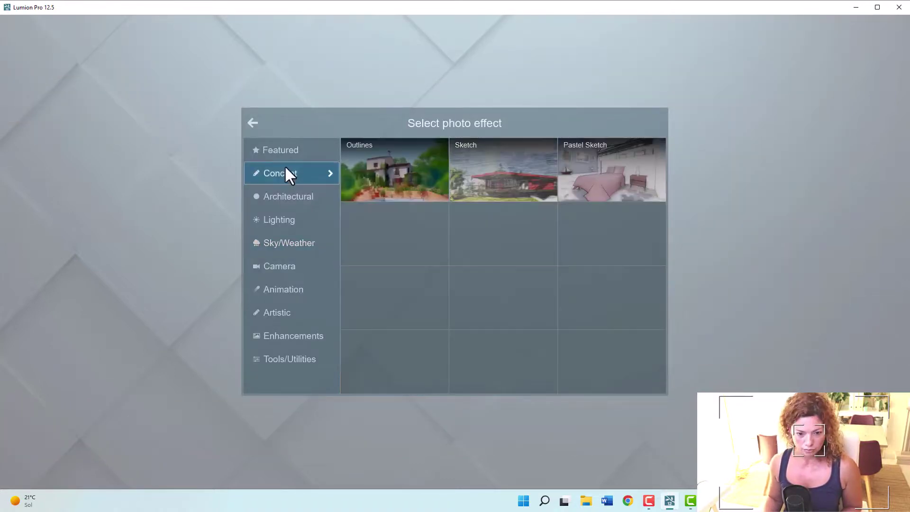
click(285, 159)
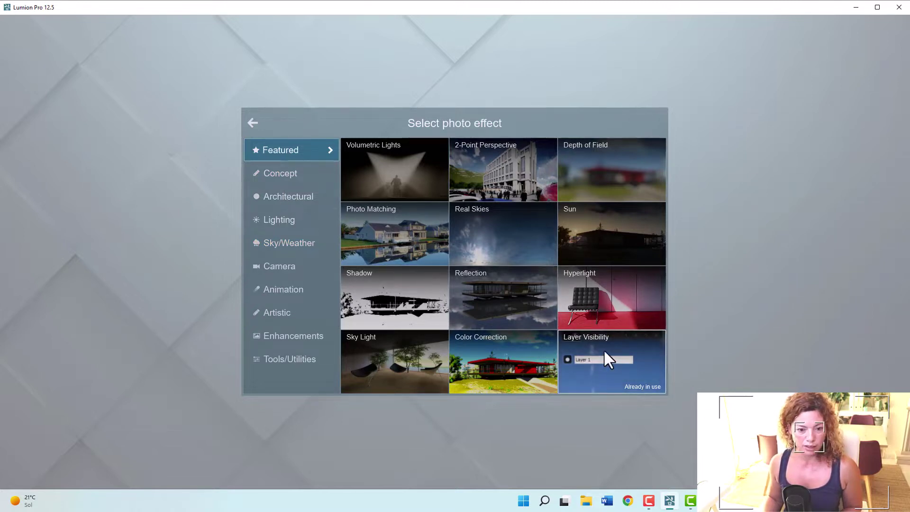
click(107, 117)
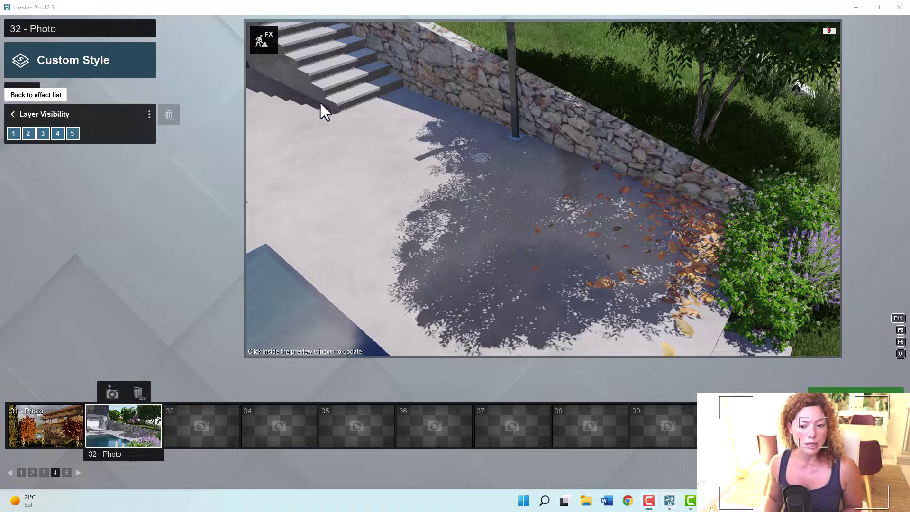
click(43, 134)
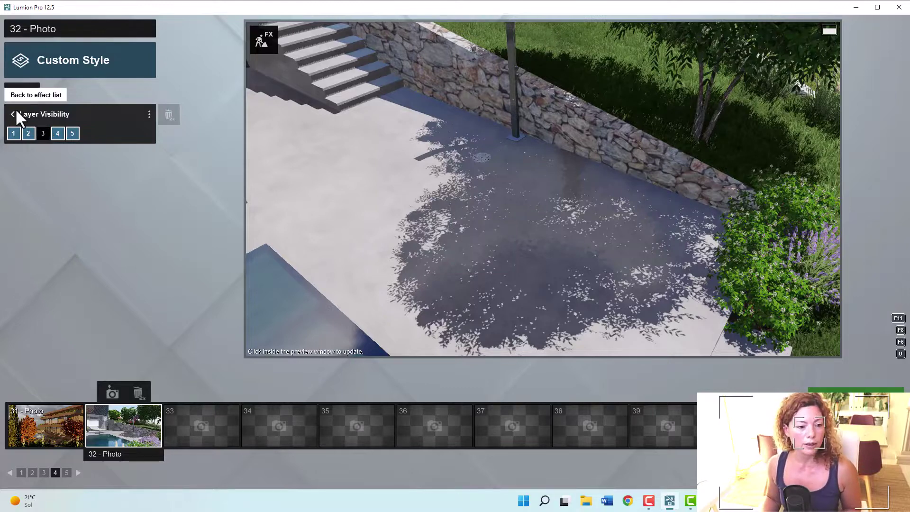
click(43, 133)
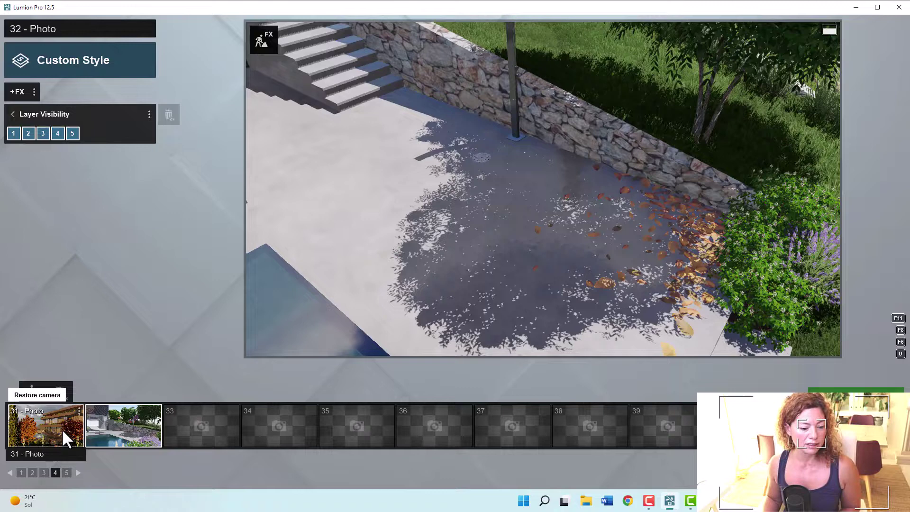
Switch to photo 31, open Precipitation, and move the camera toward the pool terrace.
click(18, 401)
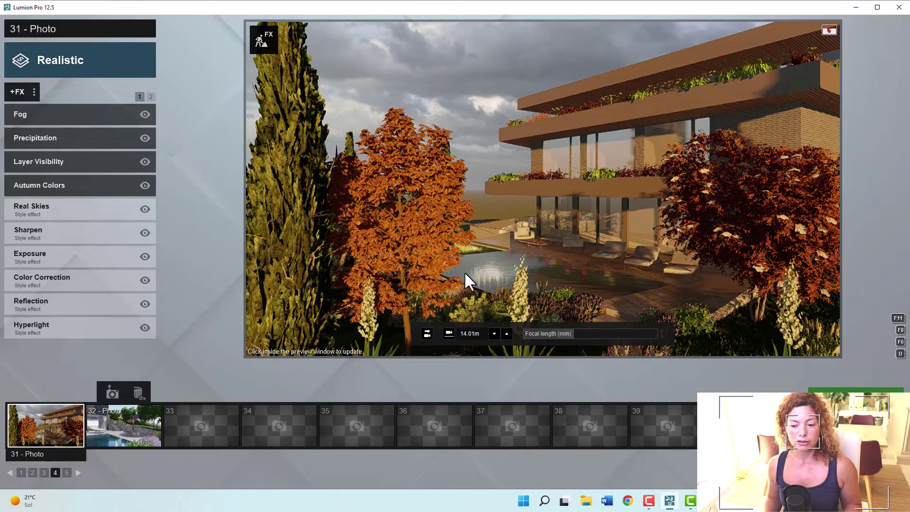
click(52, 140)
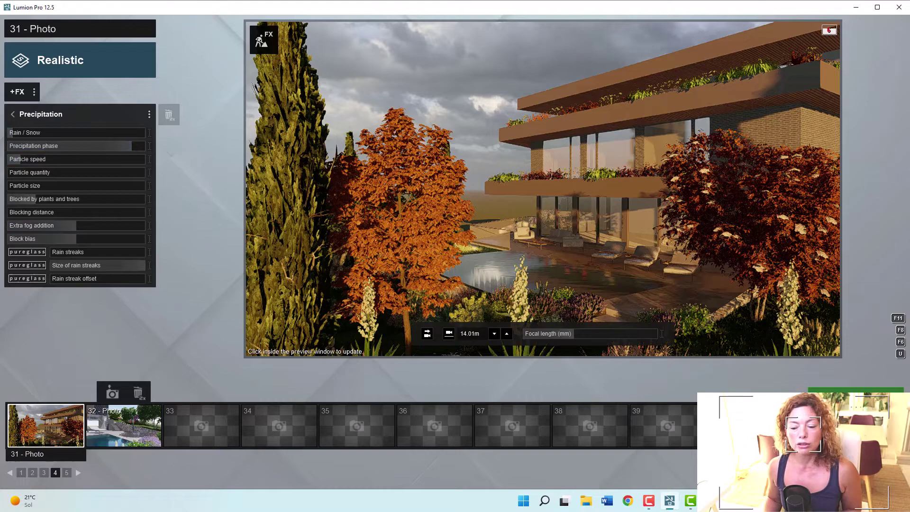
click(433, 258)
key(w)
right_drag(544, 189, 621, 246)
key(w)
right_drag(543, 190, 547, 220)
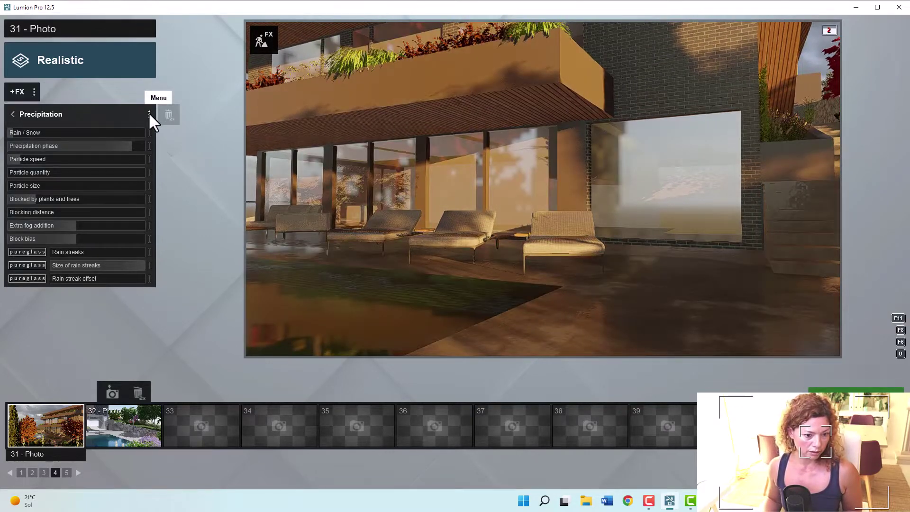
Set Rain/Snow to 0.4, raise particle quantity, size 0.2, and lower precipitation phase to 0.1.
click(149, 114)
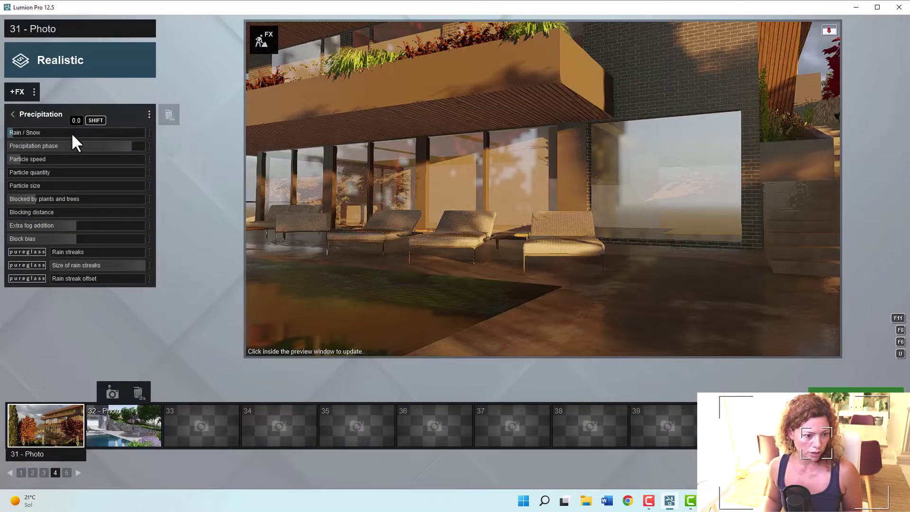
drag(71, 132, 59, 133)
click(58, 134)
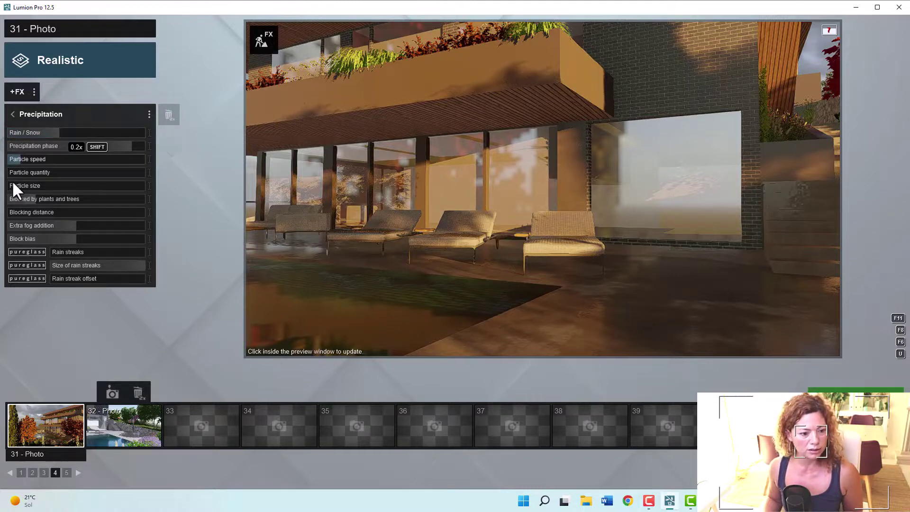
click(46, 168)
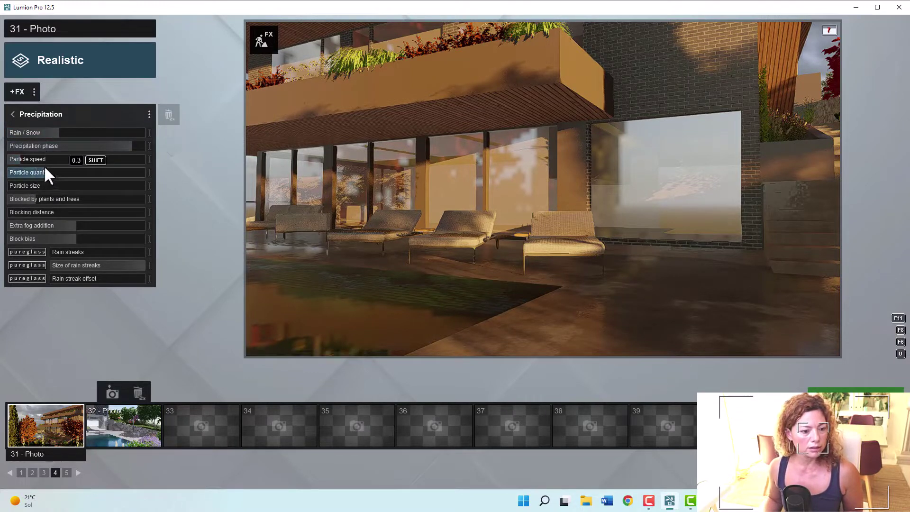
click(29, 186)
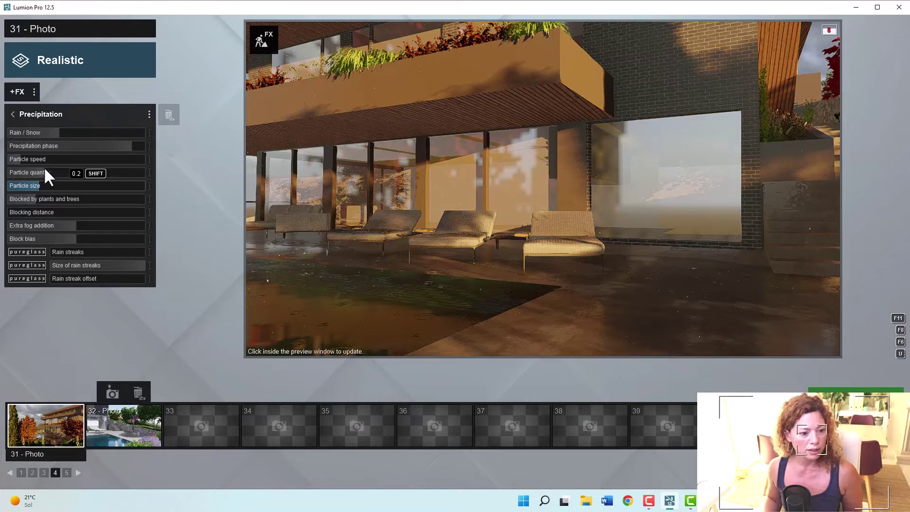
drag(45, 170, 72, 170)
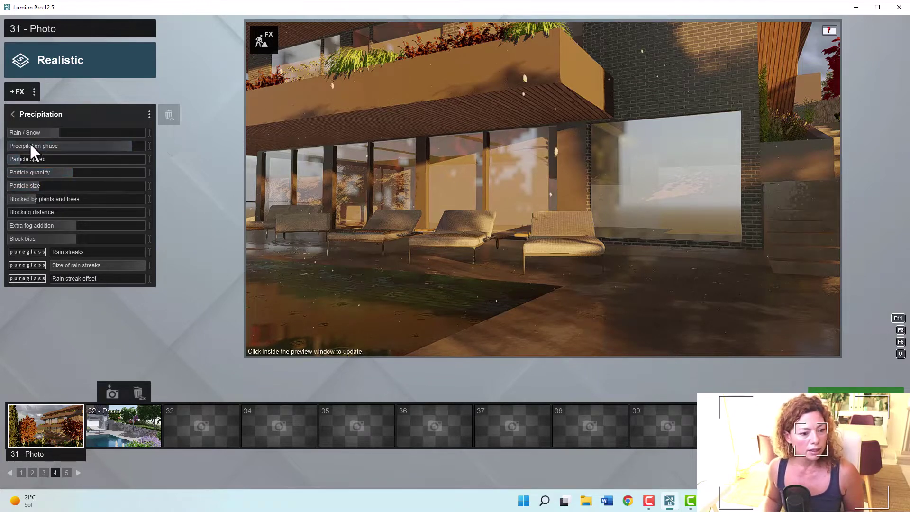
mouse_move(30, 143)
mouse_down()
mouse_move(10, 146)
mouse_move(23, 146)
mouse_up()
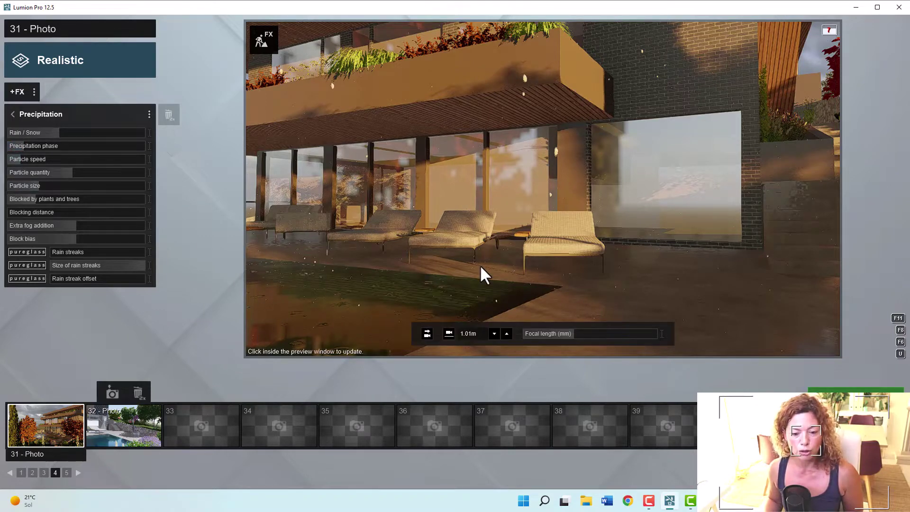
Set particle size to 0, quantity to 0.1, and raise precipitation phase to about 0.8.
right_drag(376, 266, 410, 265)
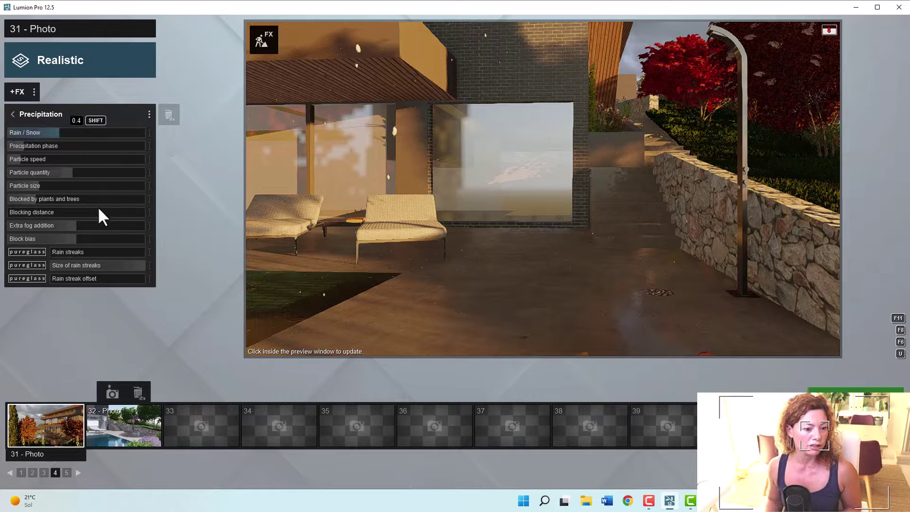
mouse_move(55, 169)
drag(25, 184, 13, 185)
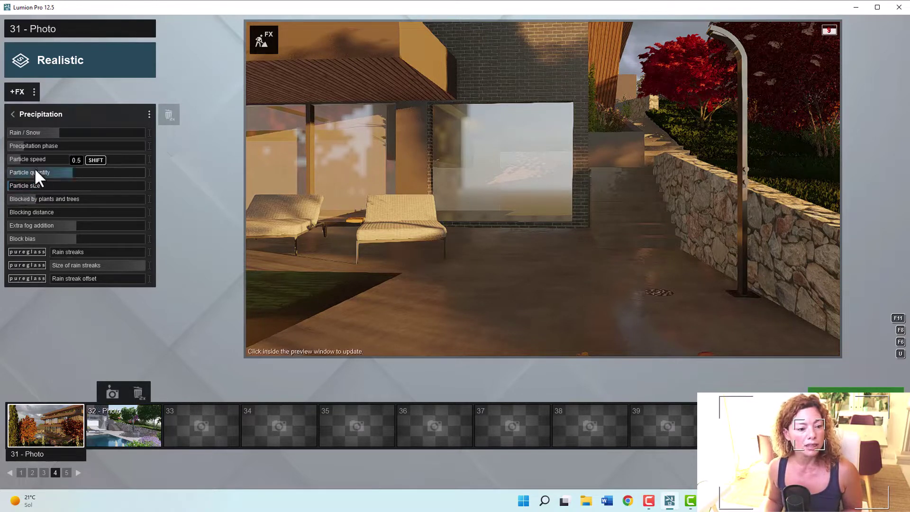
drag(33, 173, 10, 173)
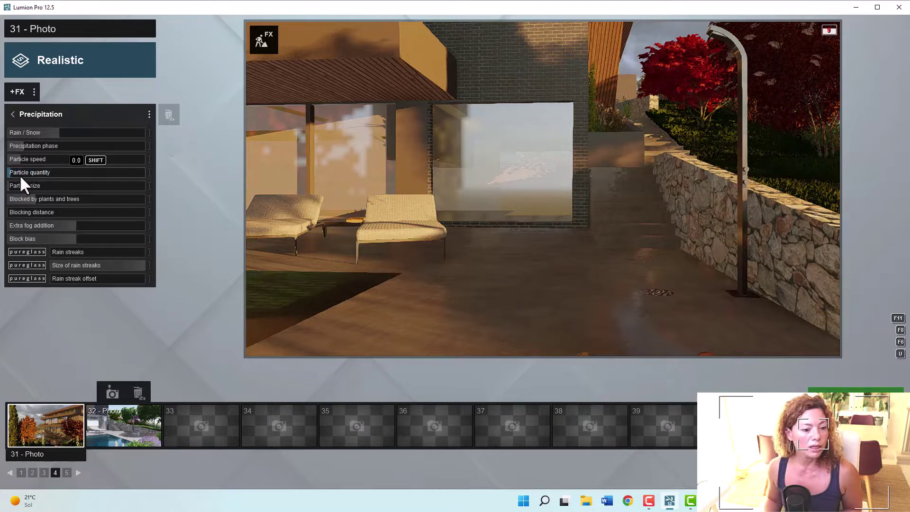
drag(37, 146, 132, 157)
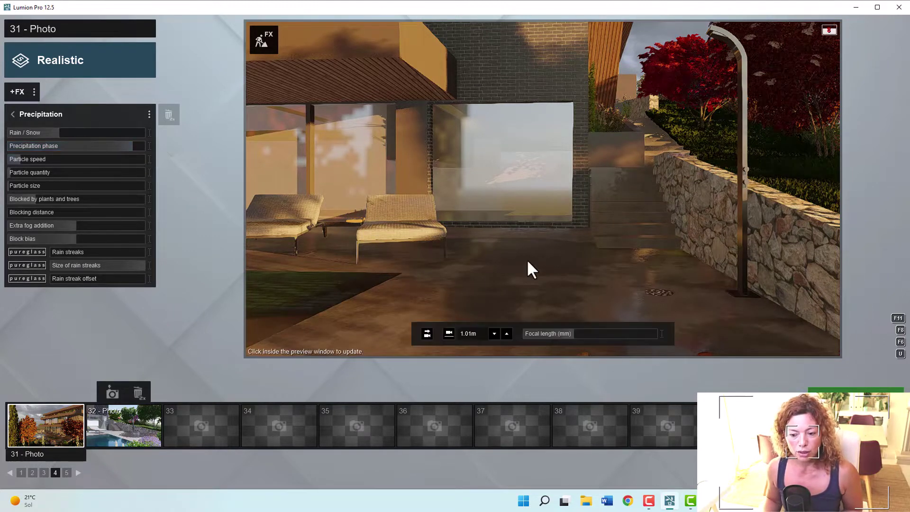
Reframe photo 31 from the garden beds, with yuccas before the pool terrace and house.
right_drag(527, 260, 429, 235)
key(s)
key(s)
key(w)
key(s)
key(w)
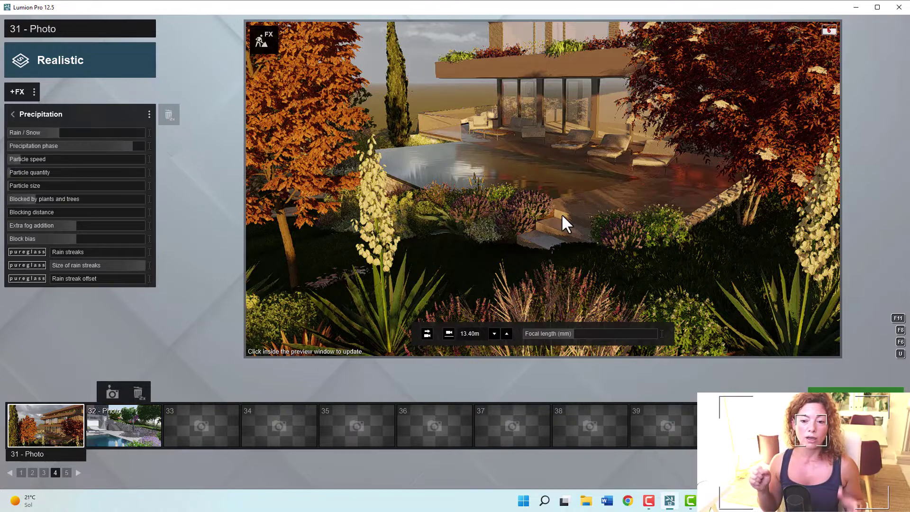
Glance at the Fog effect settings, then leave photo 31 for the build-mode garden scene.
click(13, 116)
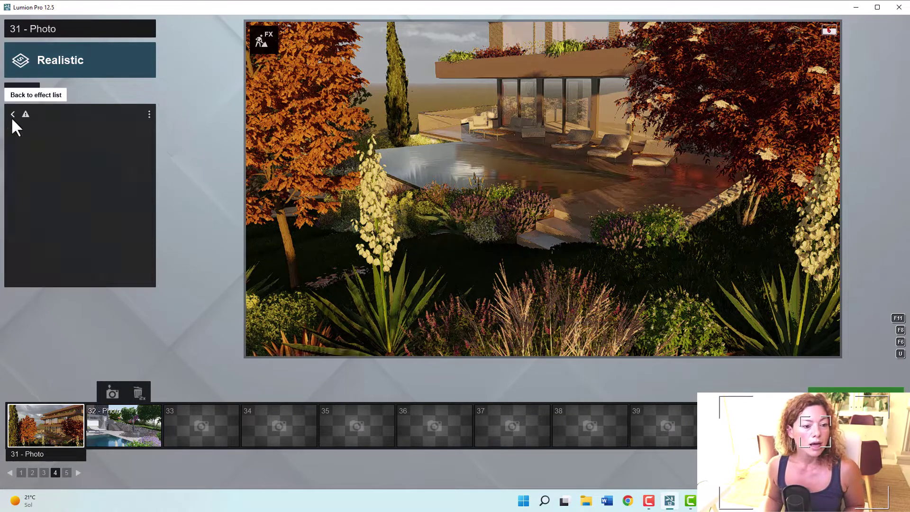
click(26, 115)
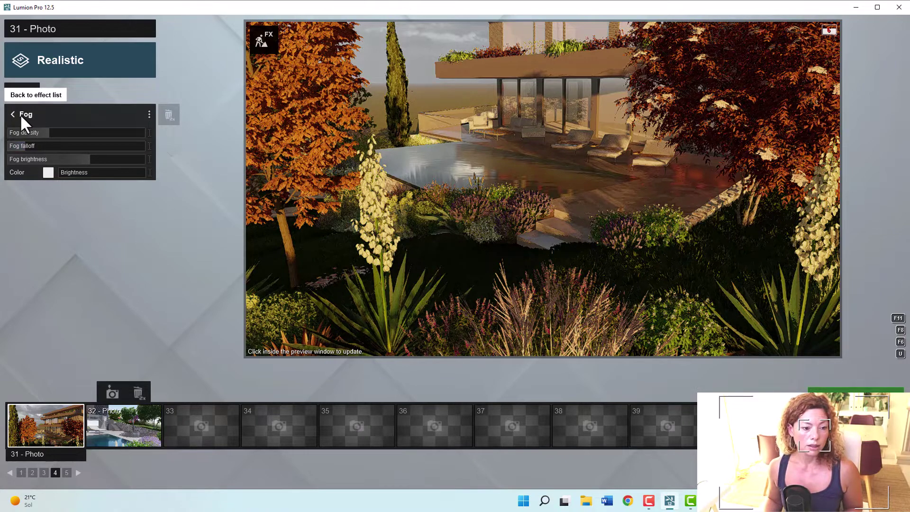
click(41, 112)
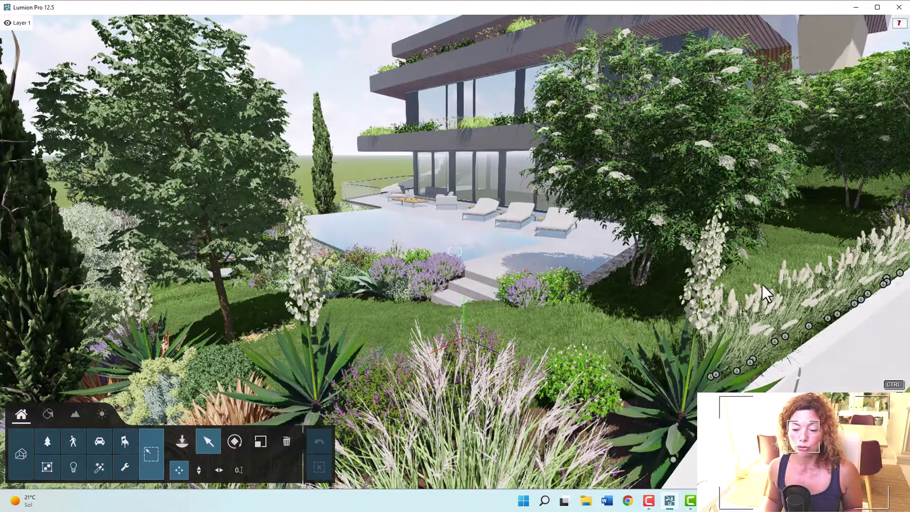
ctrl+click(204, 188)
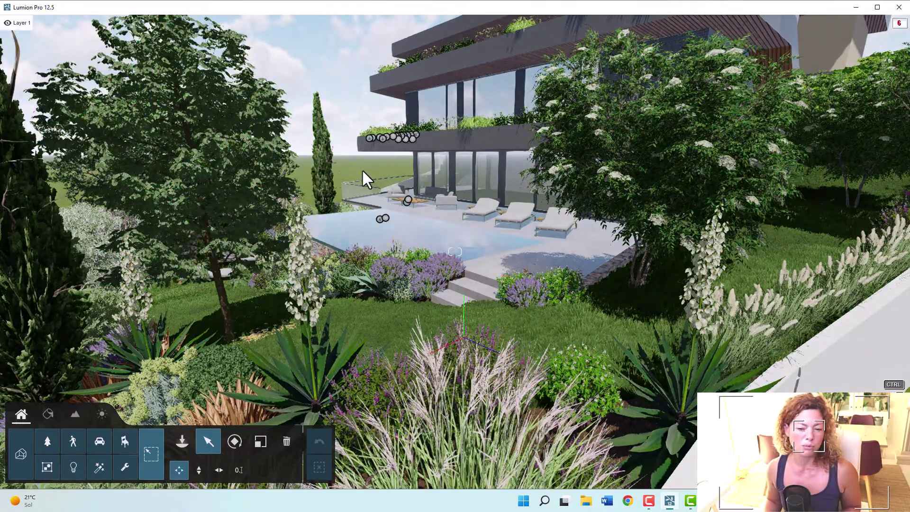
Place a Fog emitter from the Effects library over the pool and adjust its height.
click(98, 465)
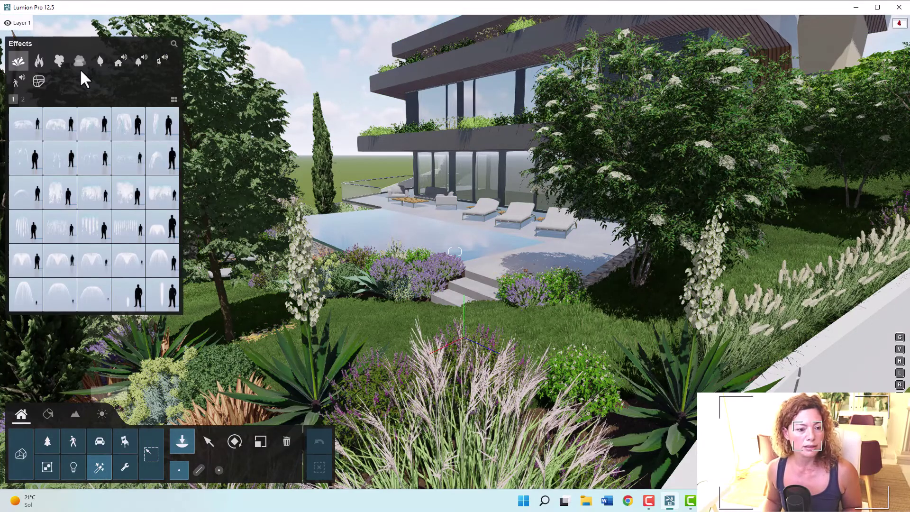
click(79, 66)
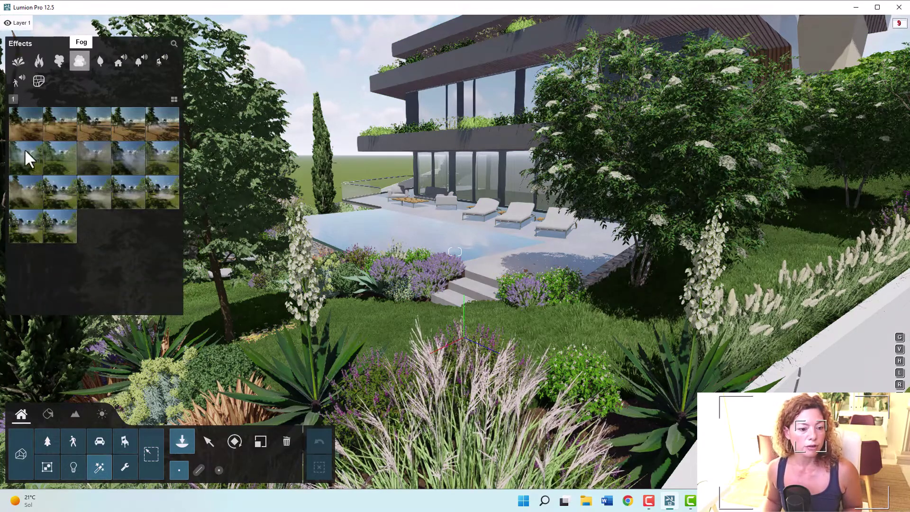
mouse_move(18, 130)
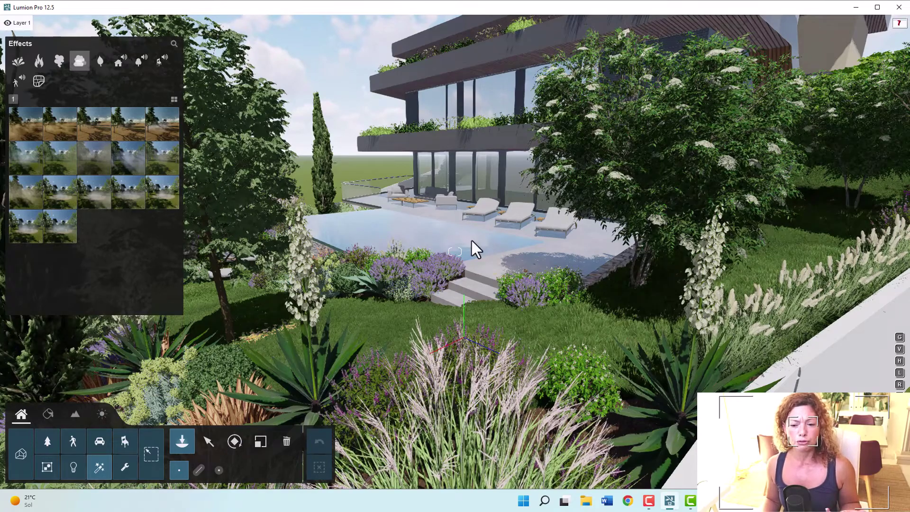
click(449, 206)
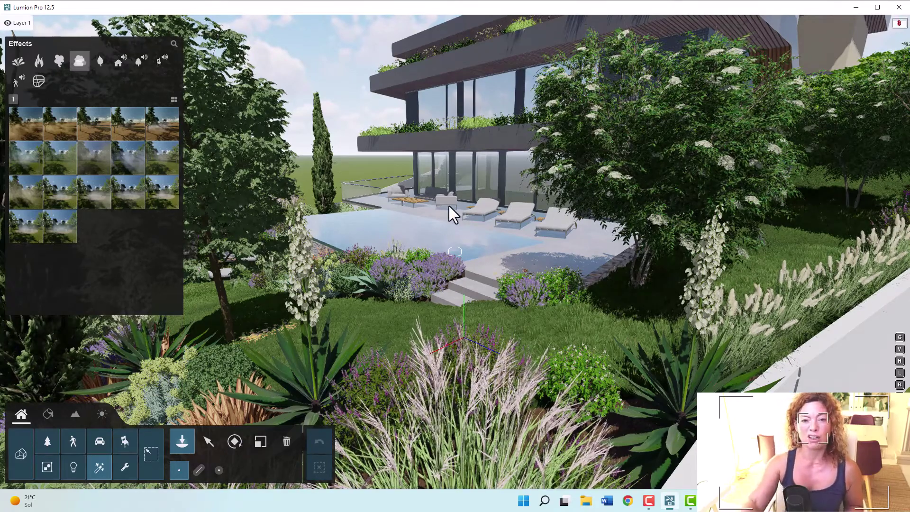
click(27, 157)
click(387, 226)
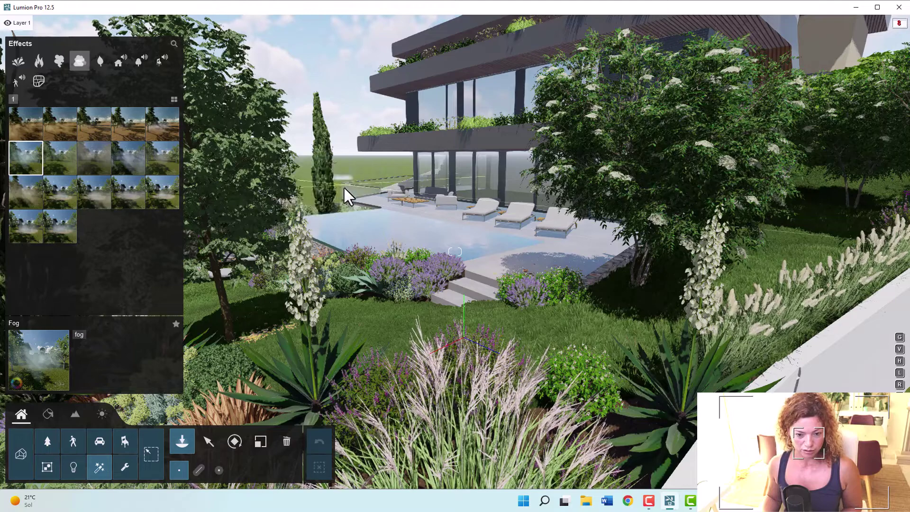
key(h)
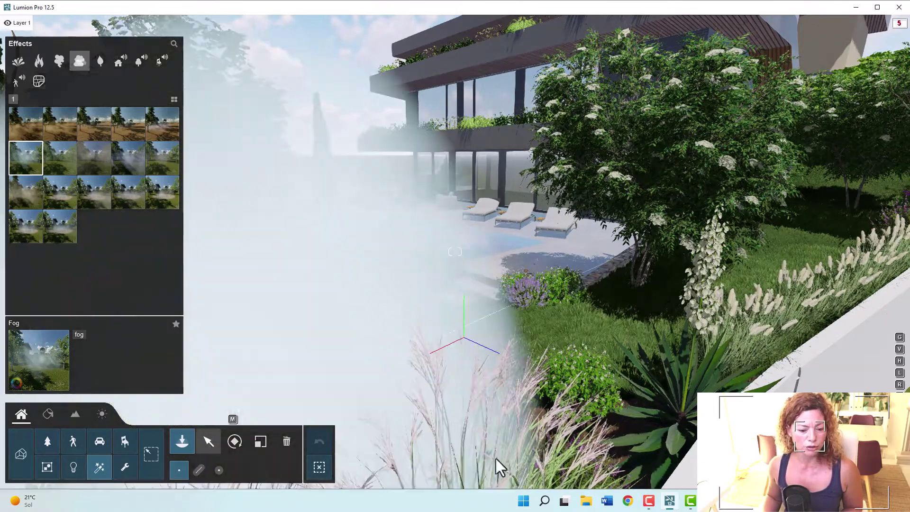
click(209, 441)
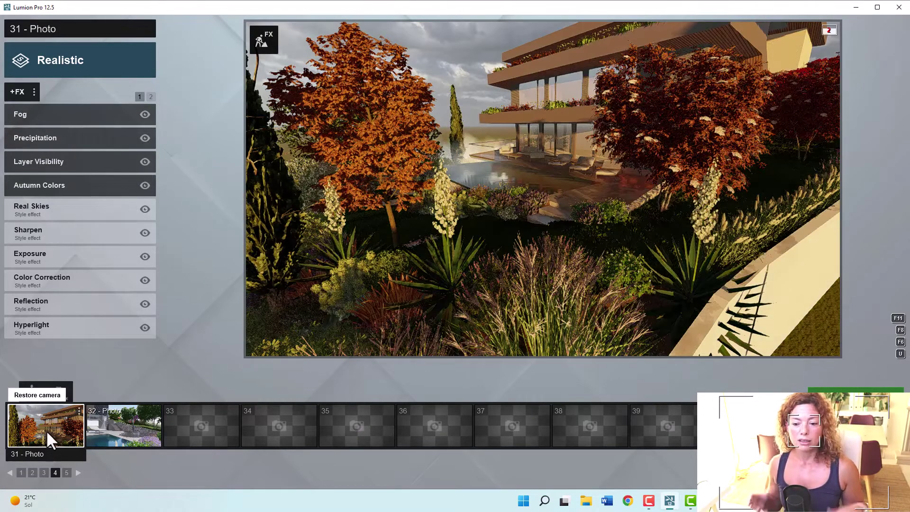
Back on photo 31, set its Fog effect to density 1.4, falloff 0.0 and brightness 0.6.
click(47, 430)
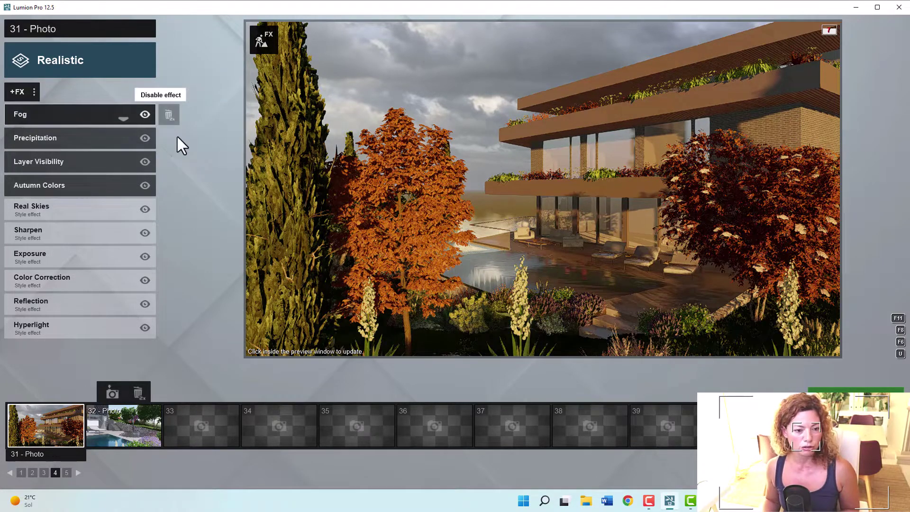
click(67, 112)
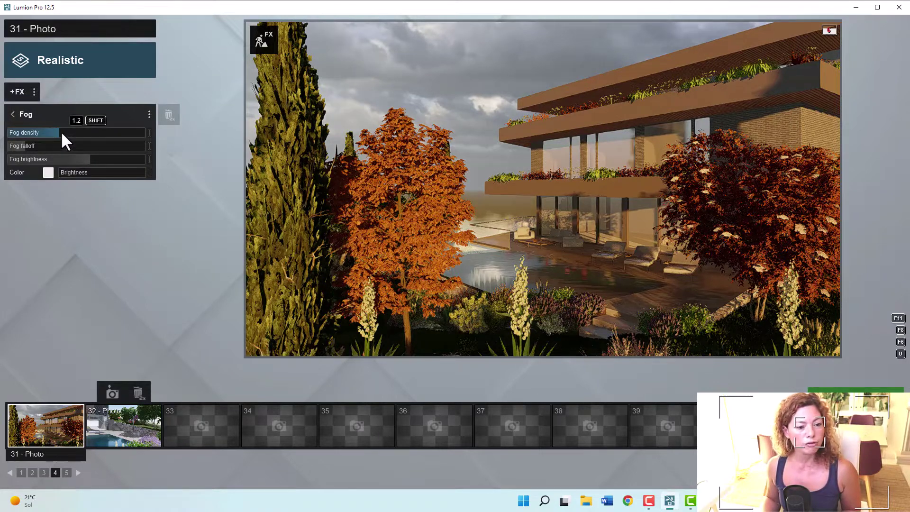
mouse_move(64, 134)
mouse_down()
mouse_move(98, 129)
mouse_move(51, 133)
mouse_move(60, 146)
mouse_up()
drag(142, 152, 25, 158)
drag(105, 158, 182, 152)
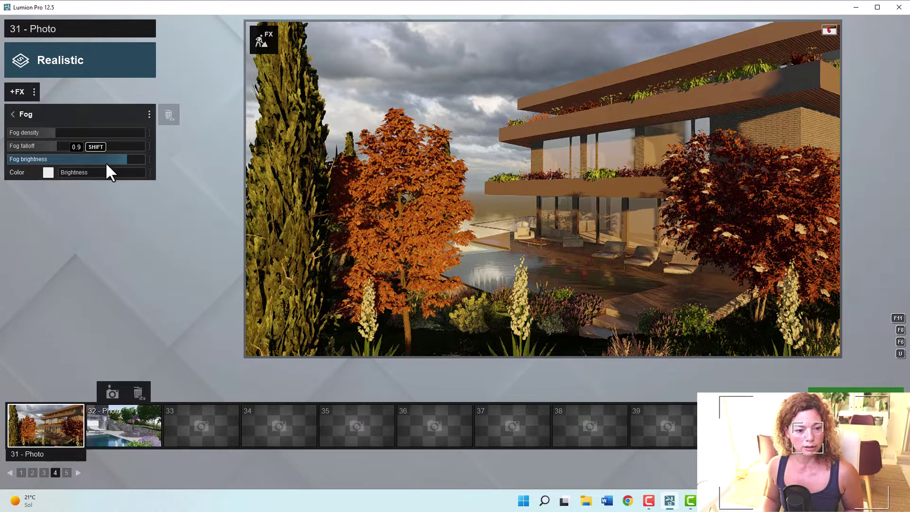
drag(99, 165, 91, 166)
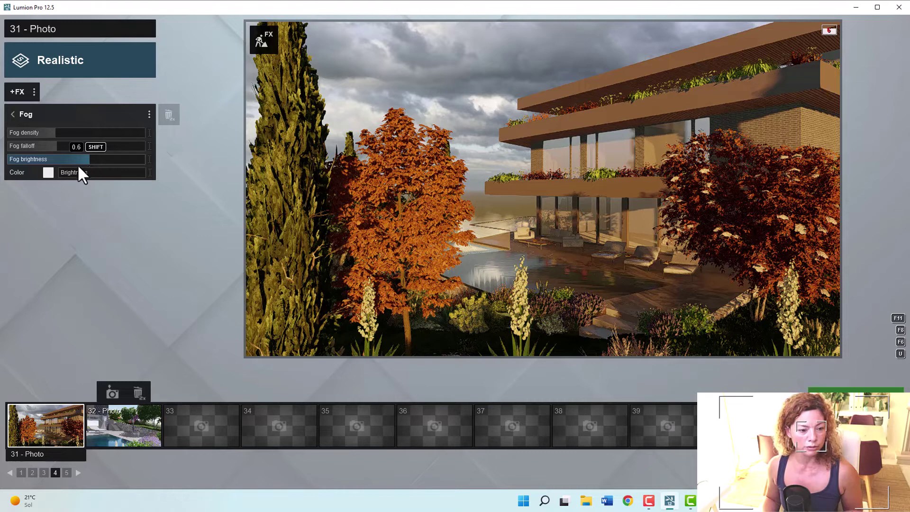